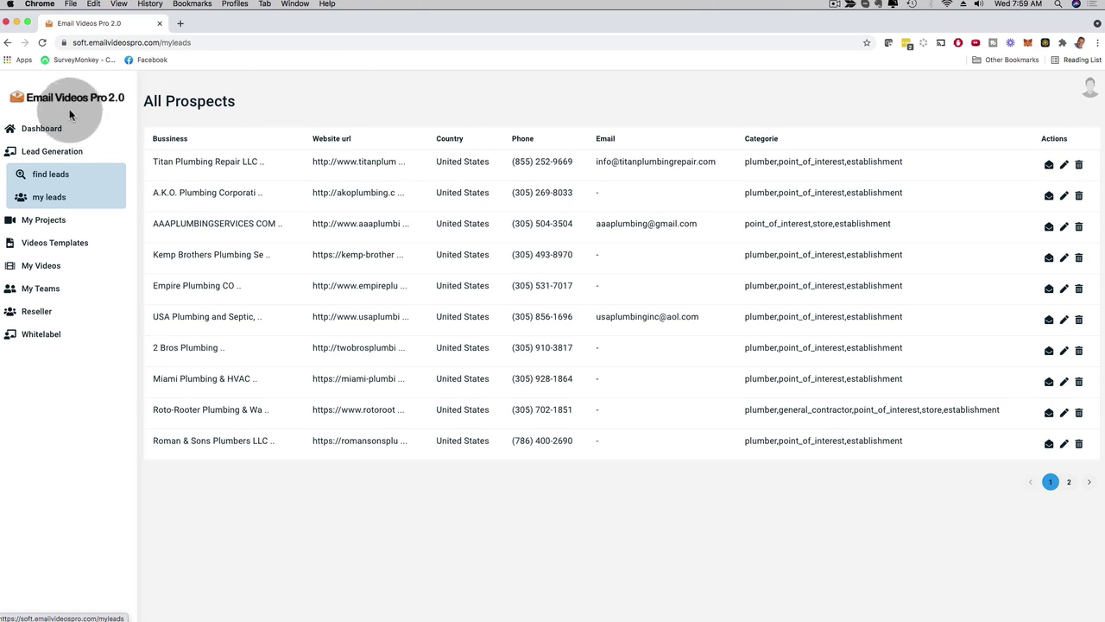
Return to the dashboard showing totals of 18 videos, 19 clicks and 395 opens
left_click(48, 129)
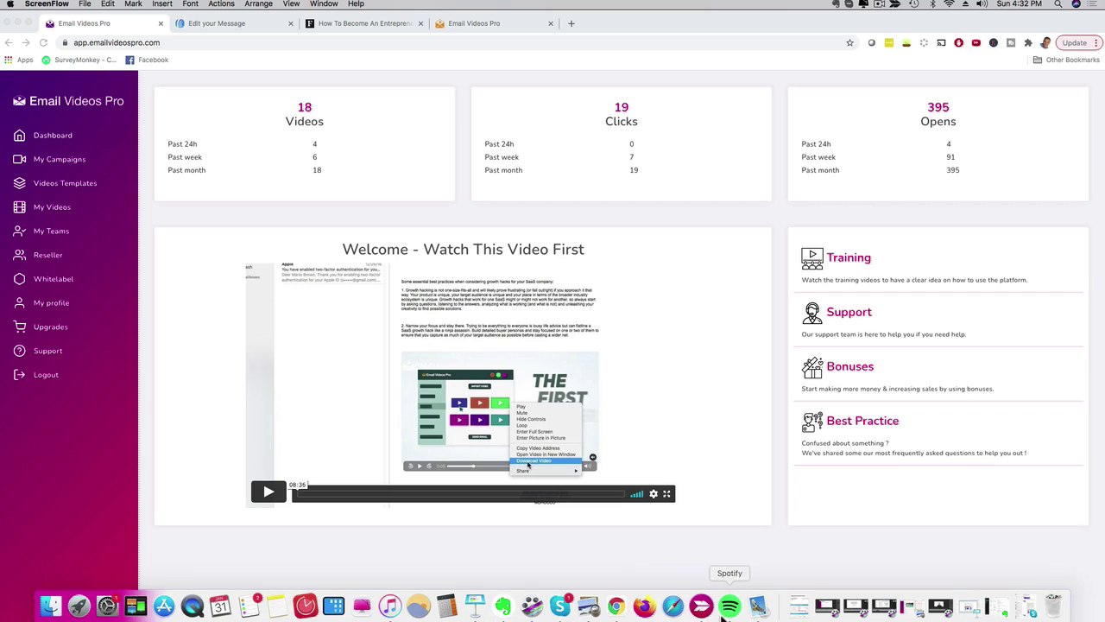
left_click(757, 607)
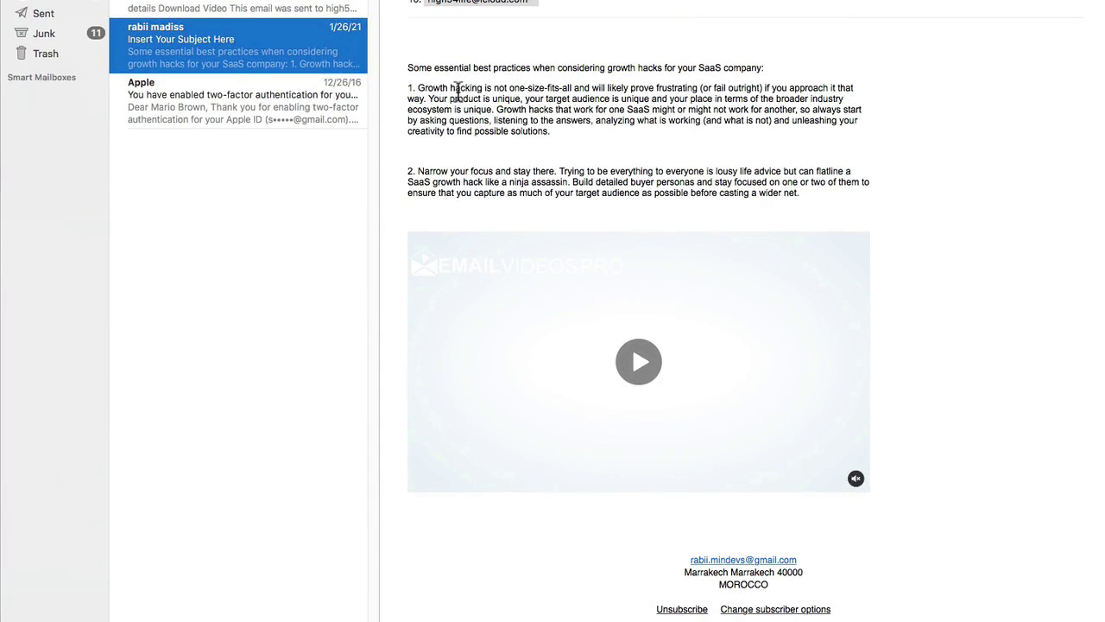
left_click(484, 156)
left_click_drag(422, 79, 584, 142)
left_click(585, 138)
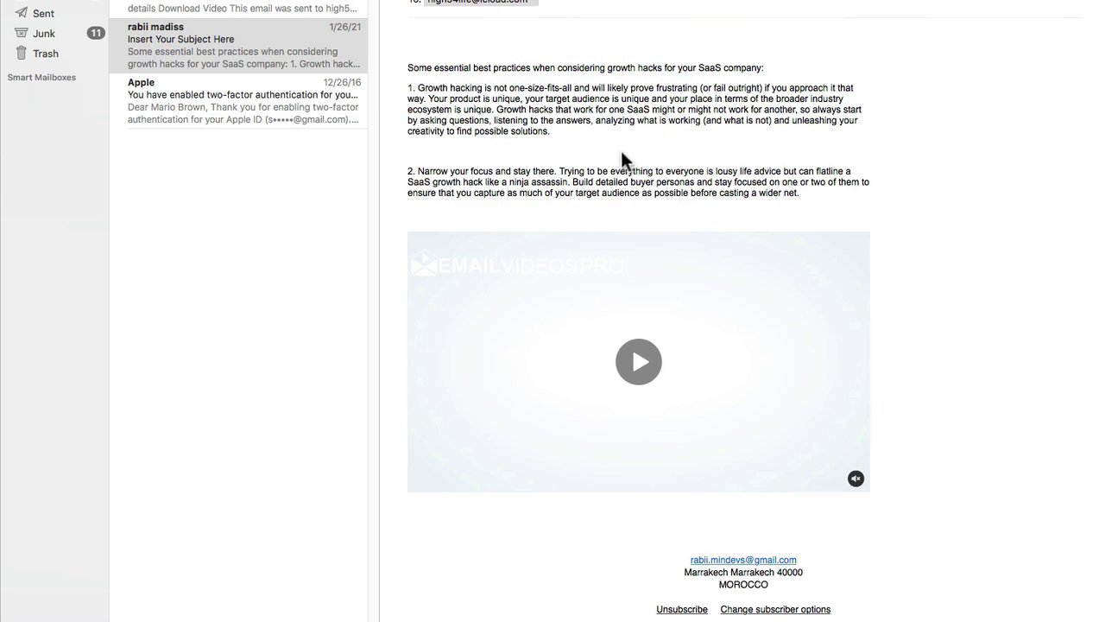
left_click(640, 361)
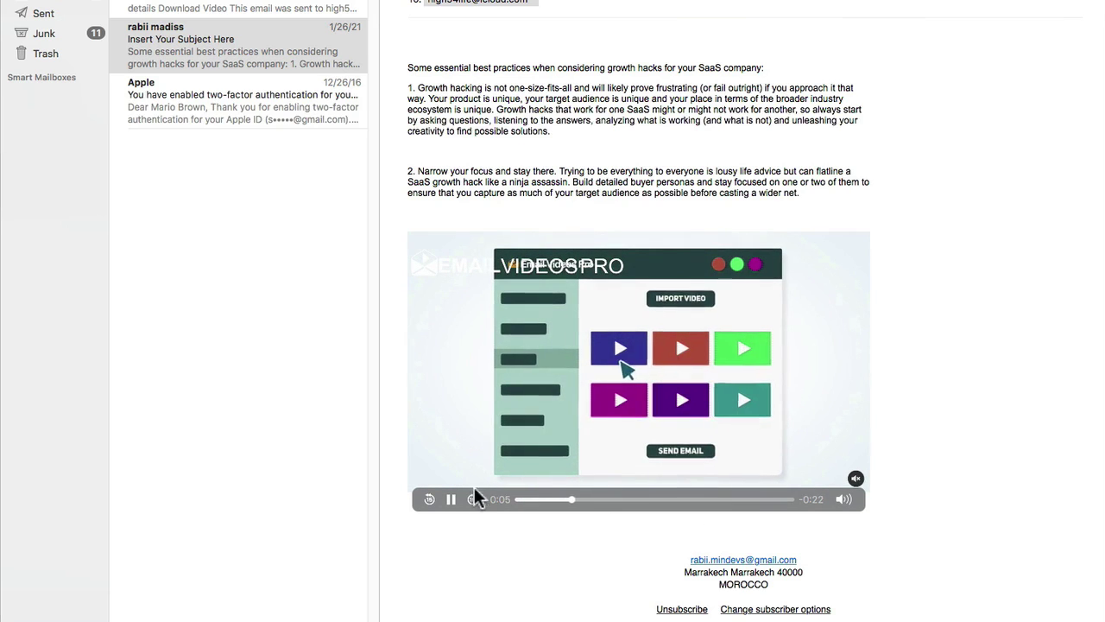
left_click(450, 500)
left_click(449, 500)
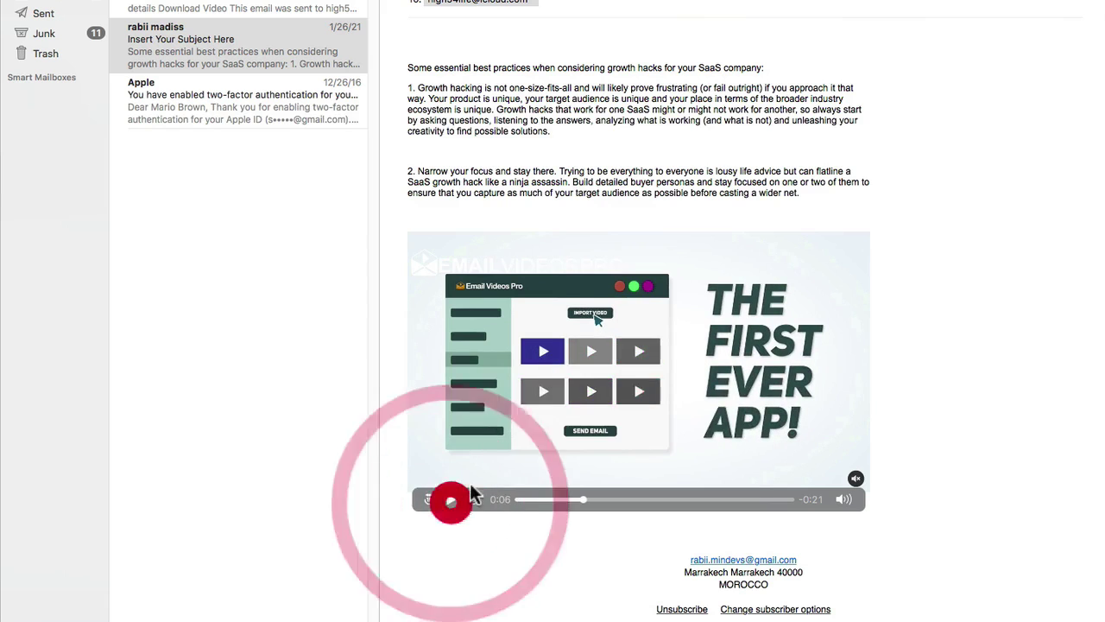
right_click(594, 387)
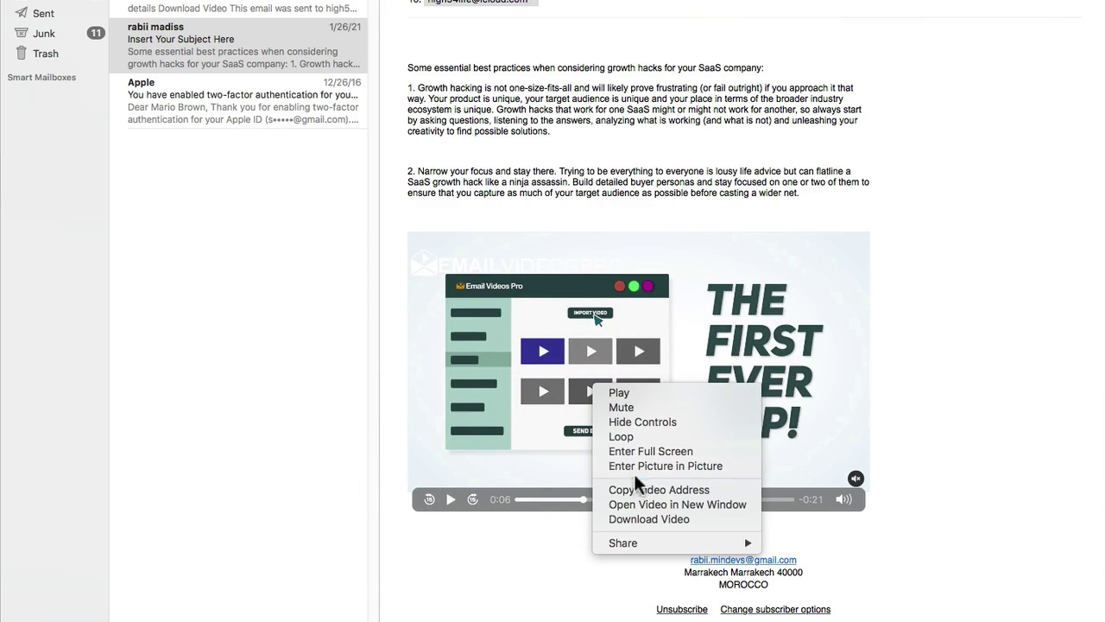
left_click(969, 337)
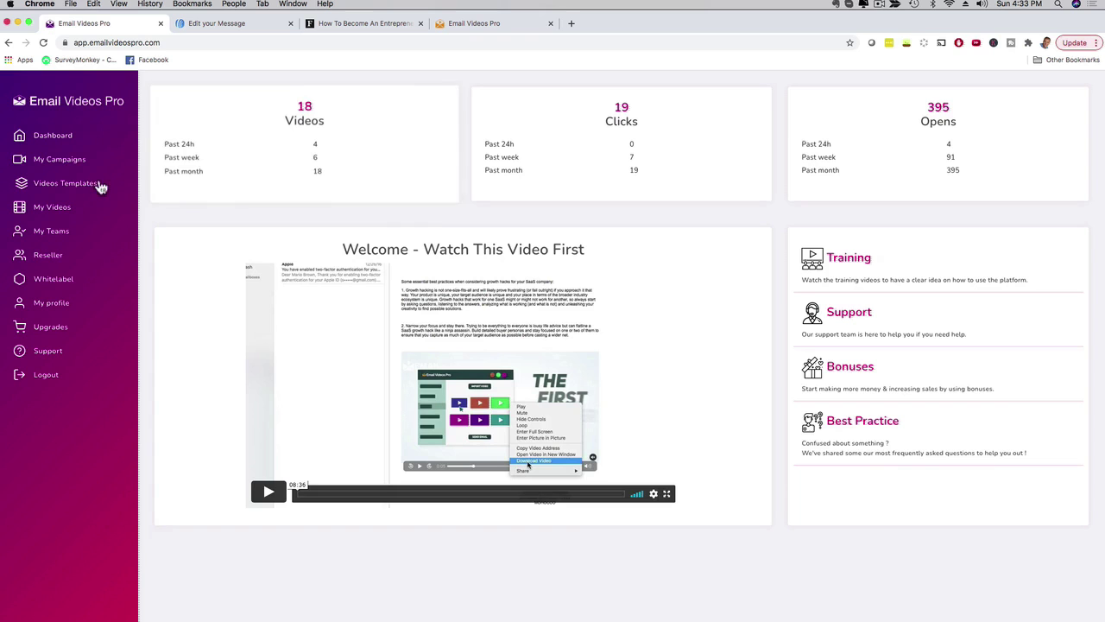
From My Campaigns, create a campaign titled 'Marketing Demo' with description 'Demo' and continue
left_click(54, 163)
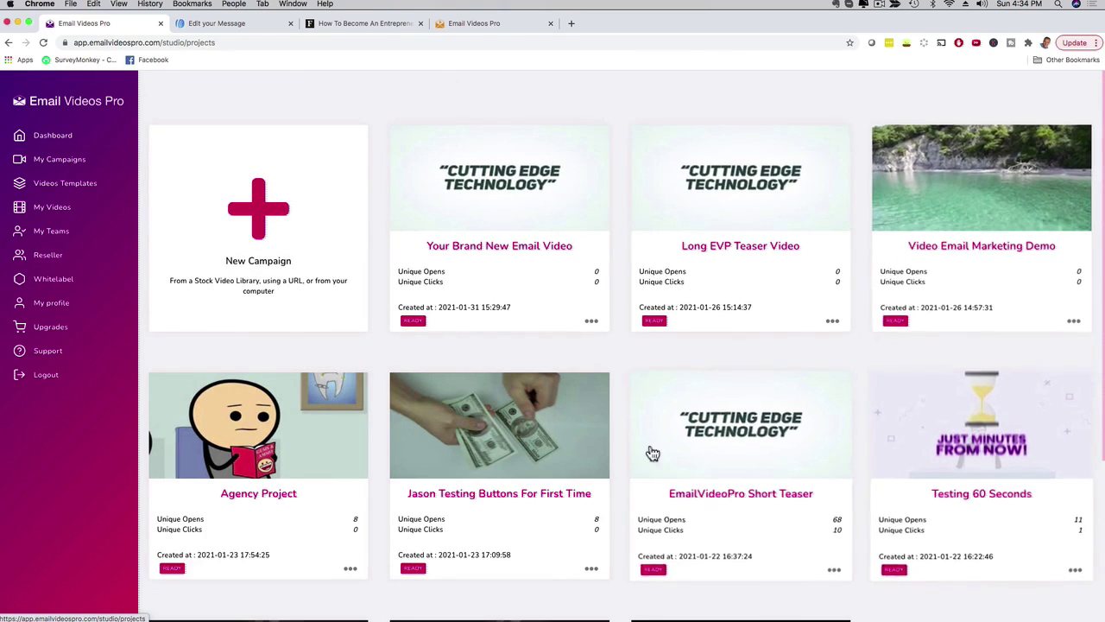
left_click(261, 218)
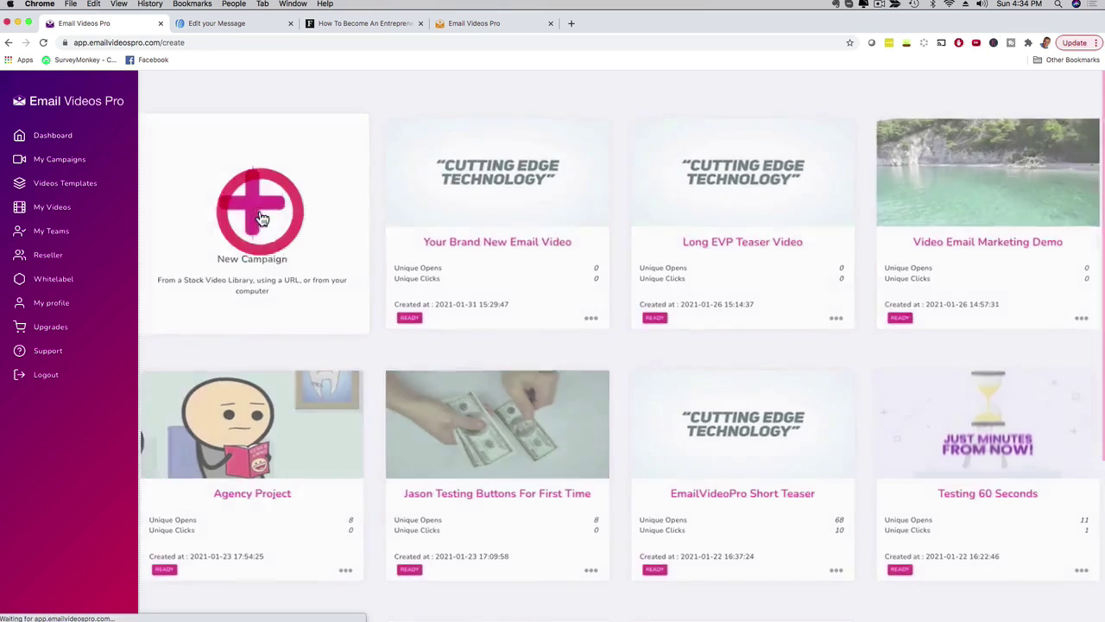
left_click(424, 205)
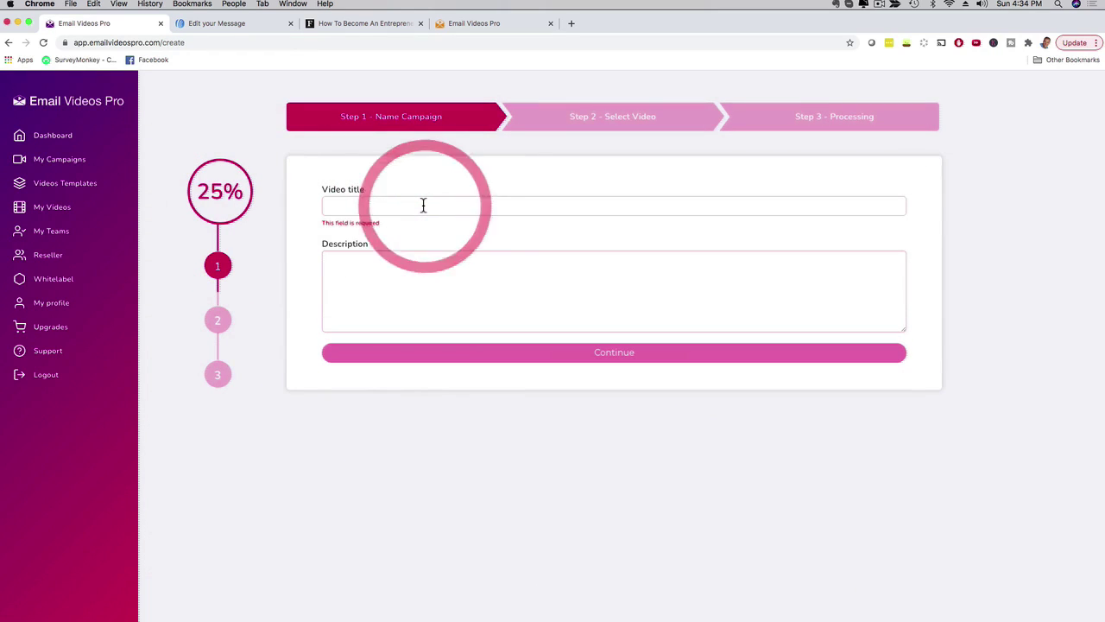
type("Marketing Demo")
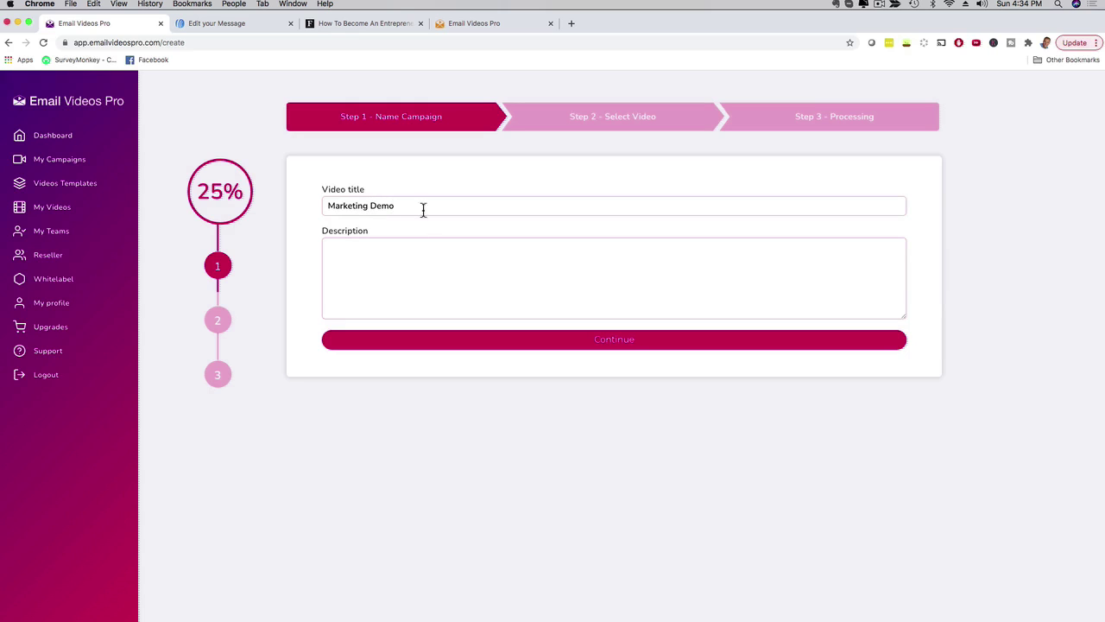
left_click(456, 264)
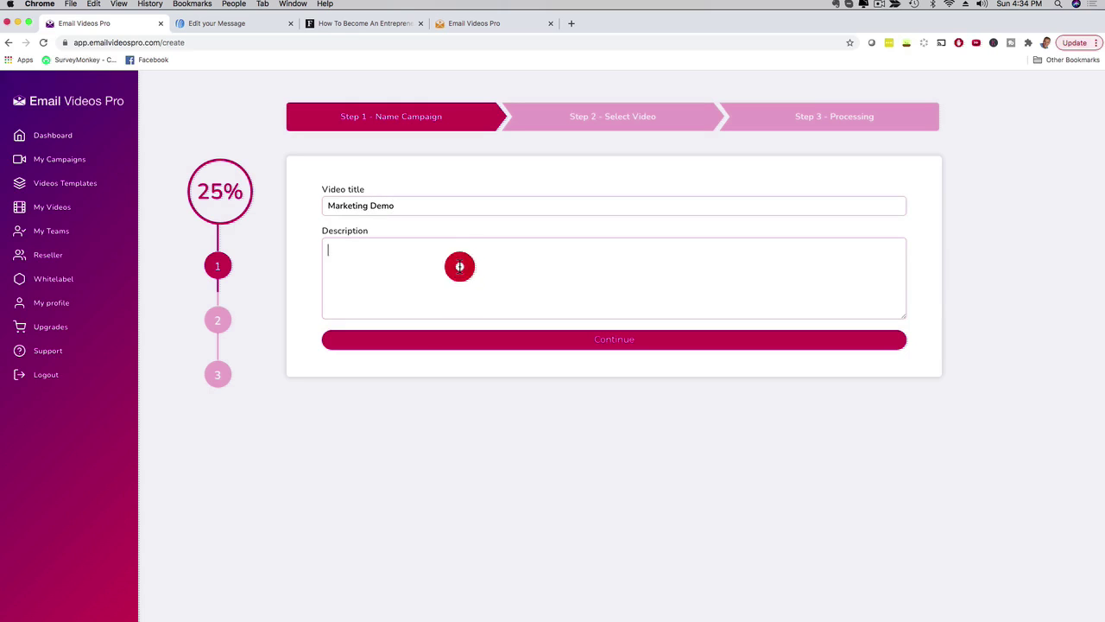
type("Demo")
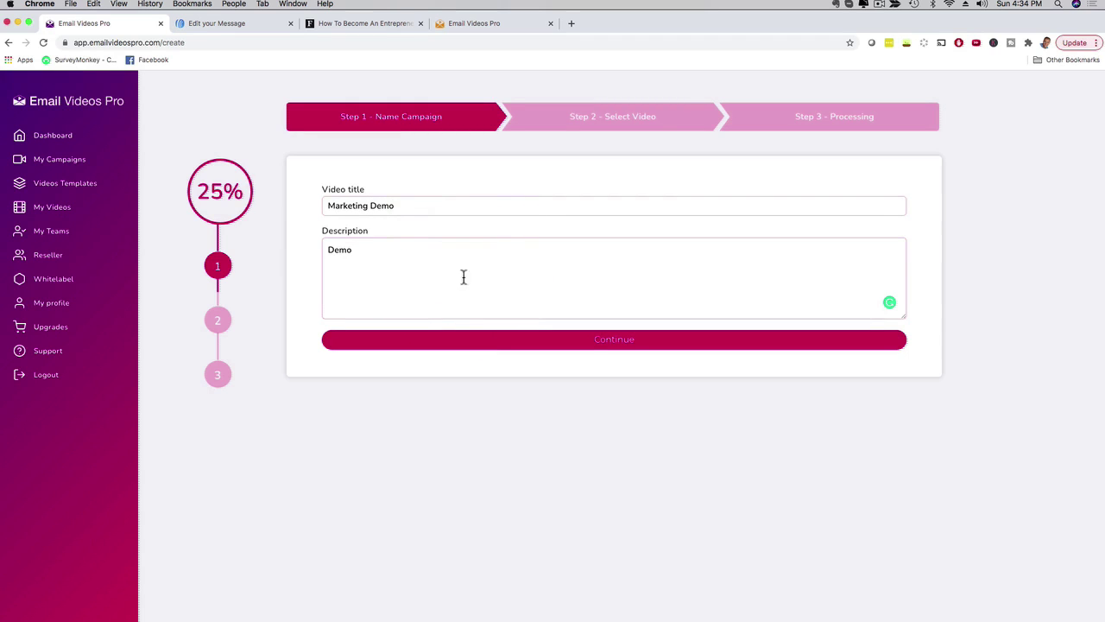
left_click(580, 335)
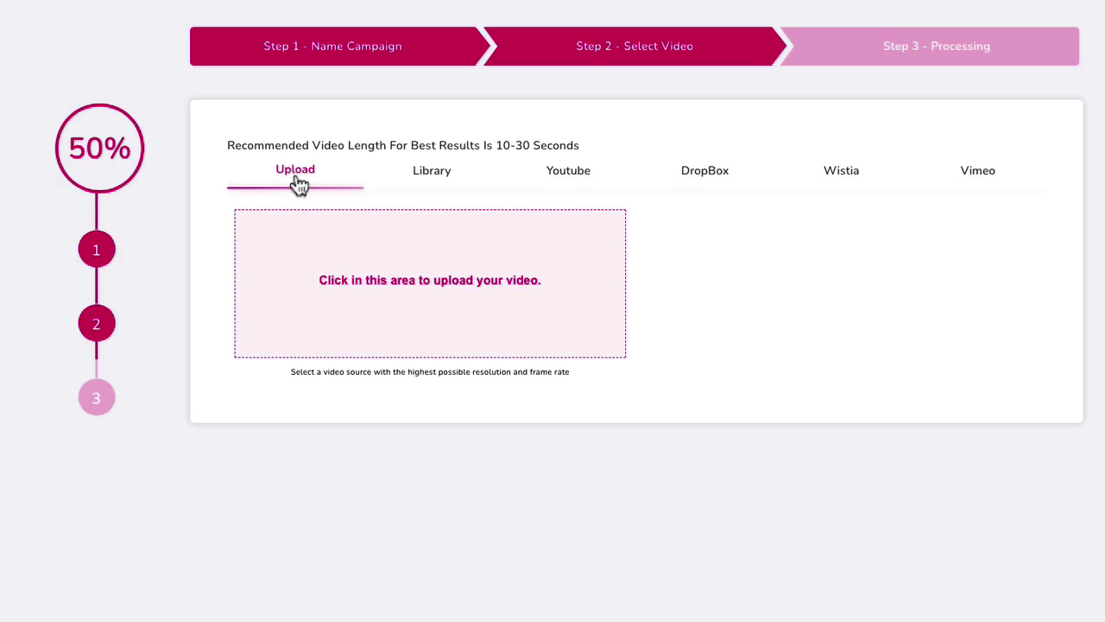
left_click(432, 178)
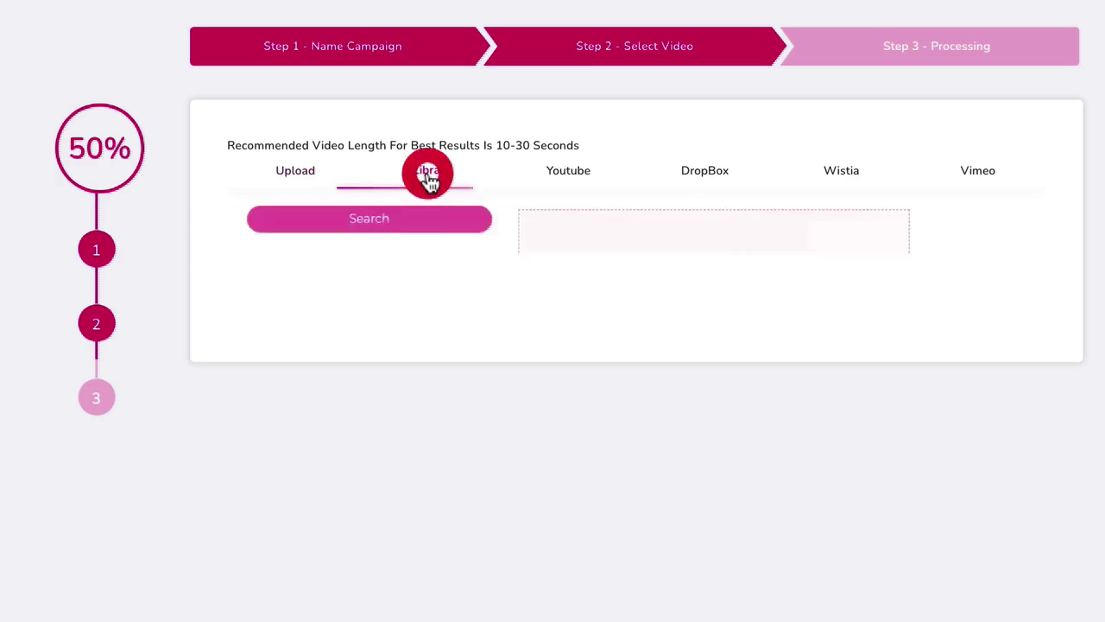
left_click(378, 219)
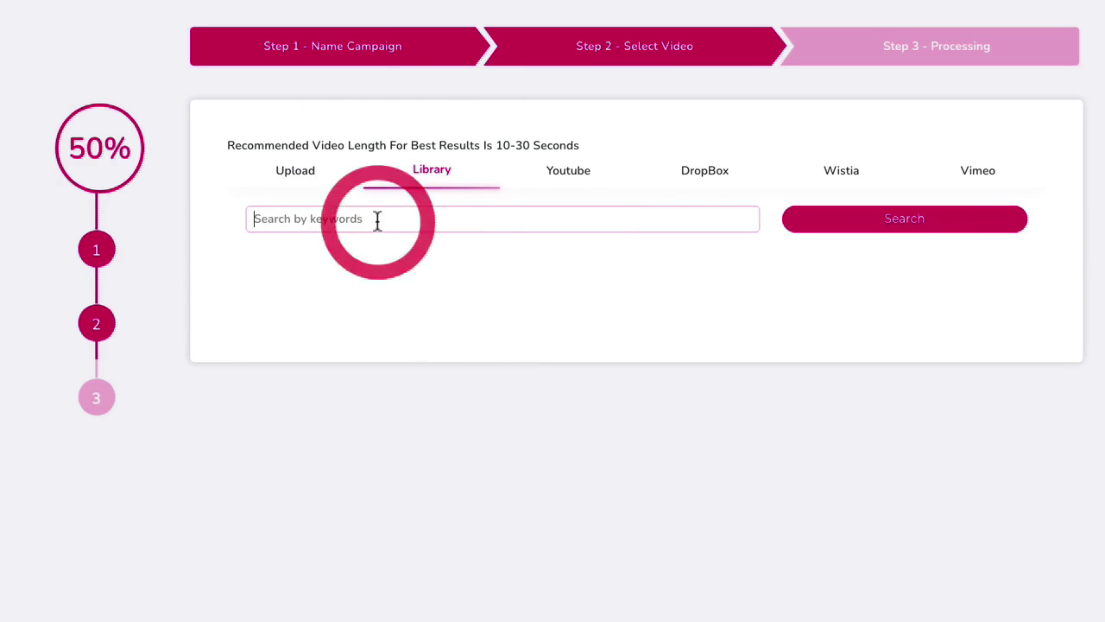
type("beach")
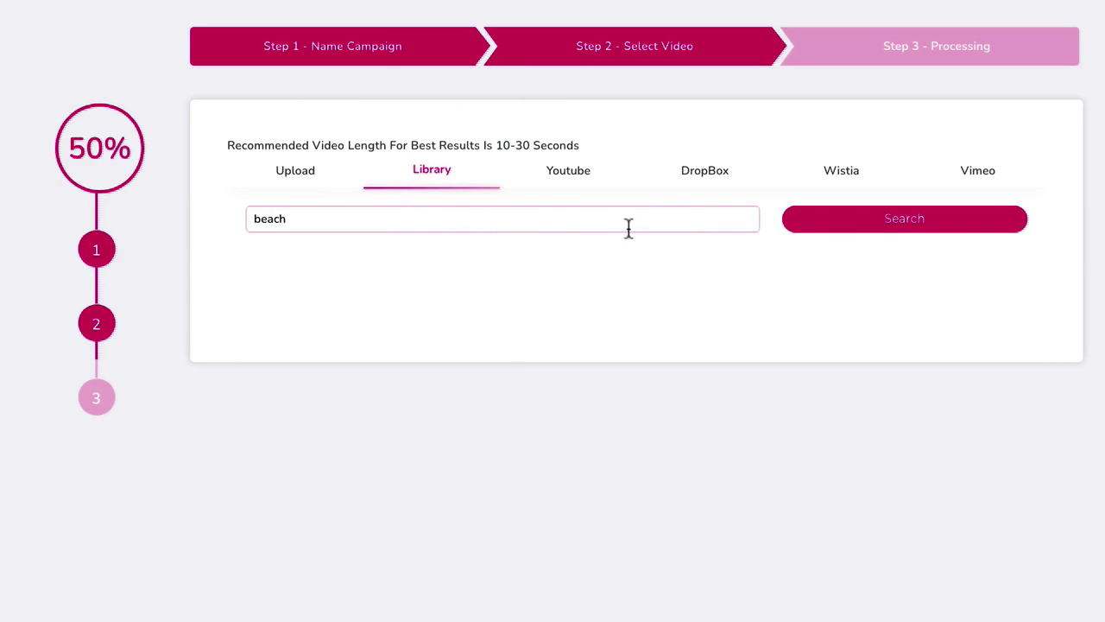
left_click(846, 226)
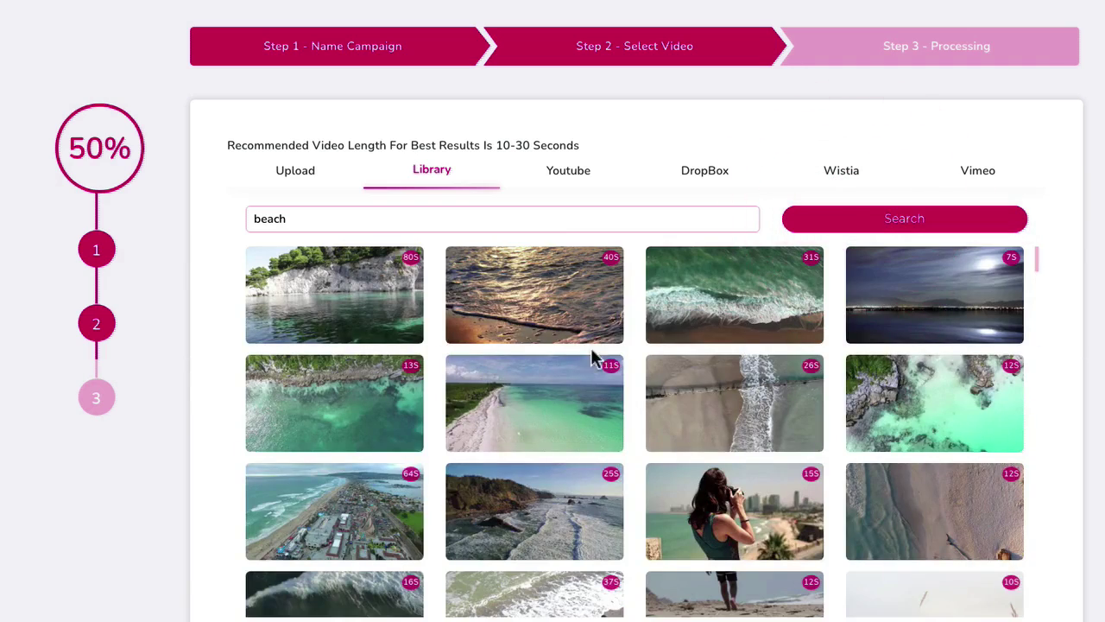
scroll(592, 361, "down", 15)
scroll(590, 365, "down", 10)
left_click(296, 183)
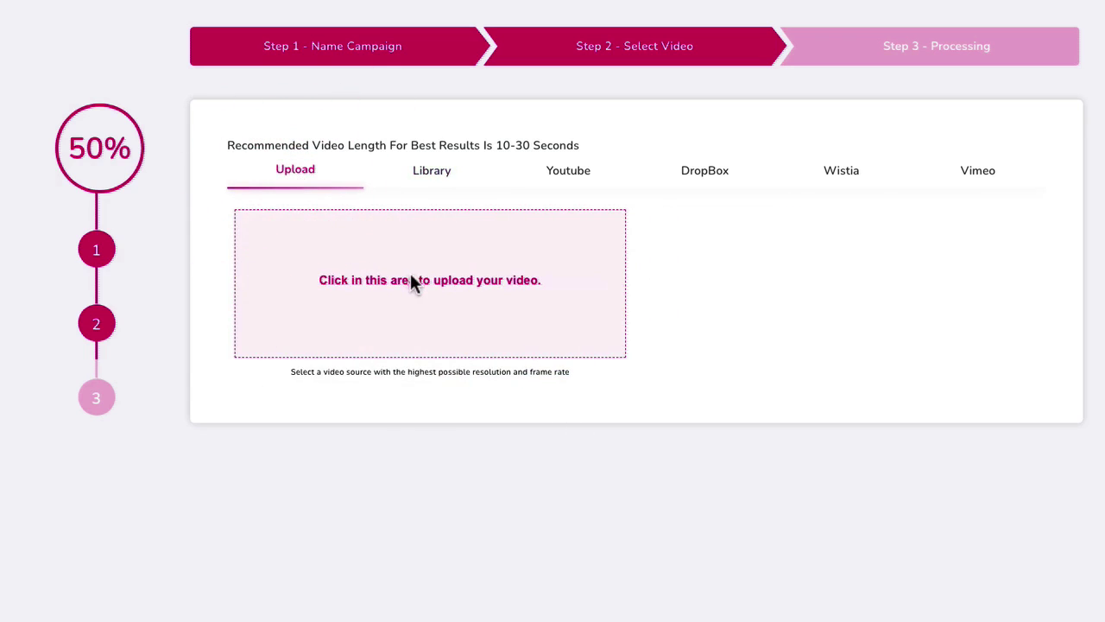
Upload 'Email videos Pro Teaser (For Mail).mp4' from Downloads as the campaign video
left_click(409, 277)
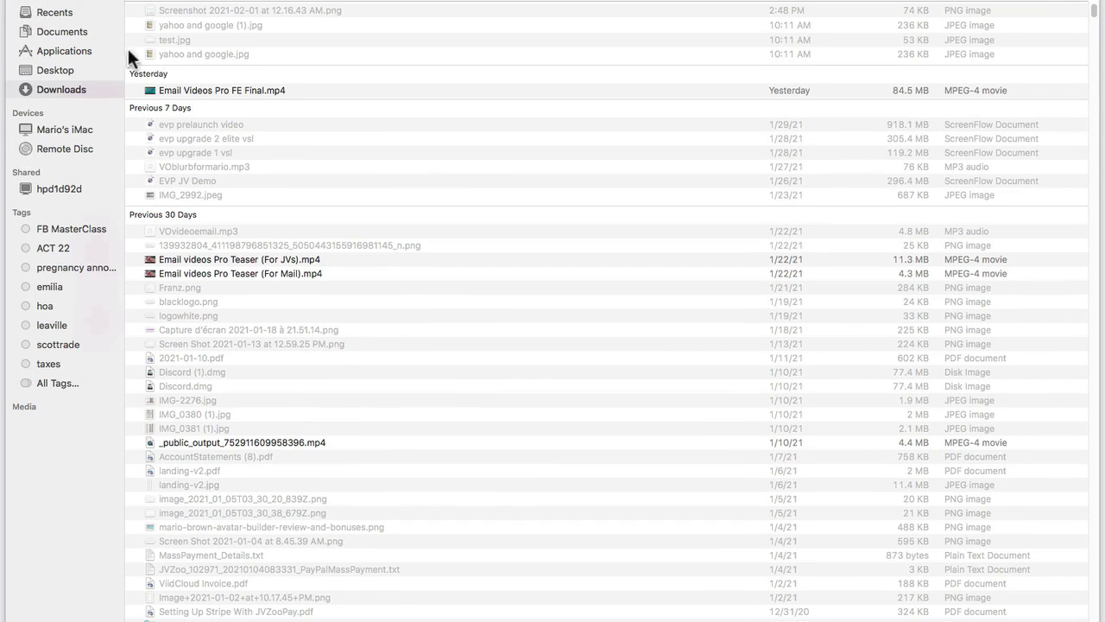
left_click(209, 259)
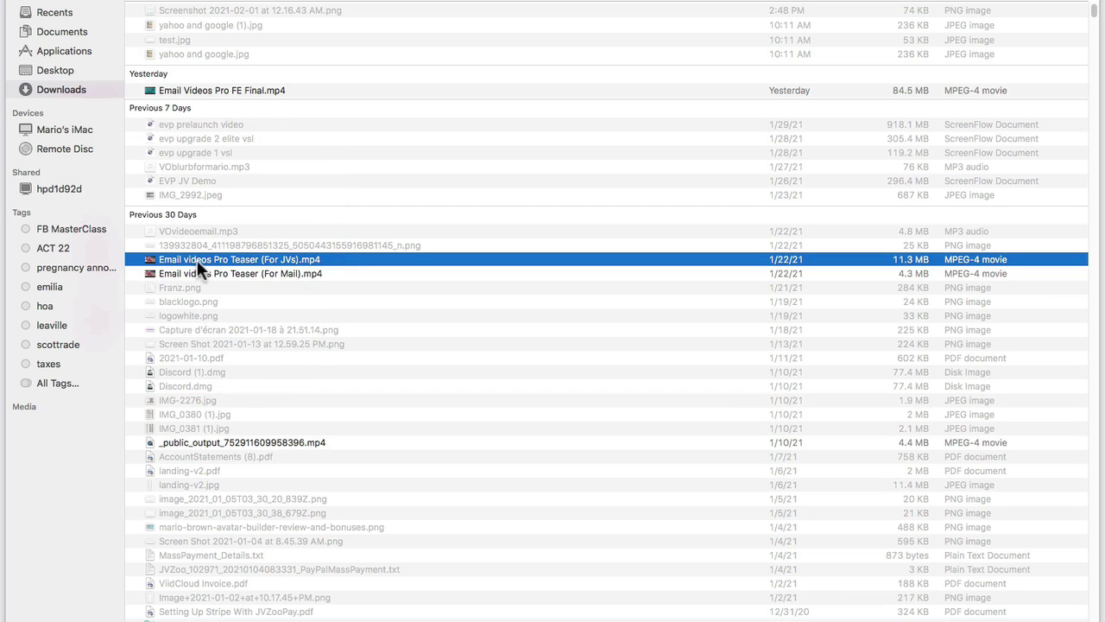
left_click(215, 273)
key("Return")
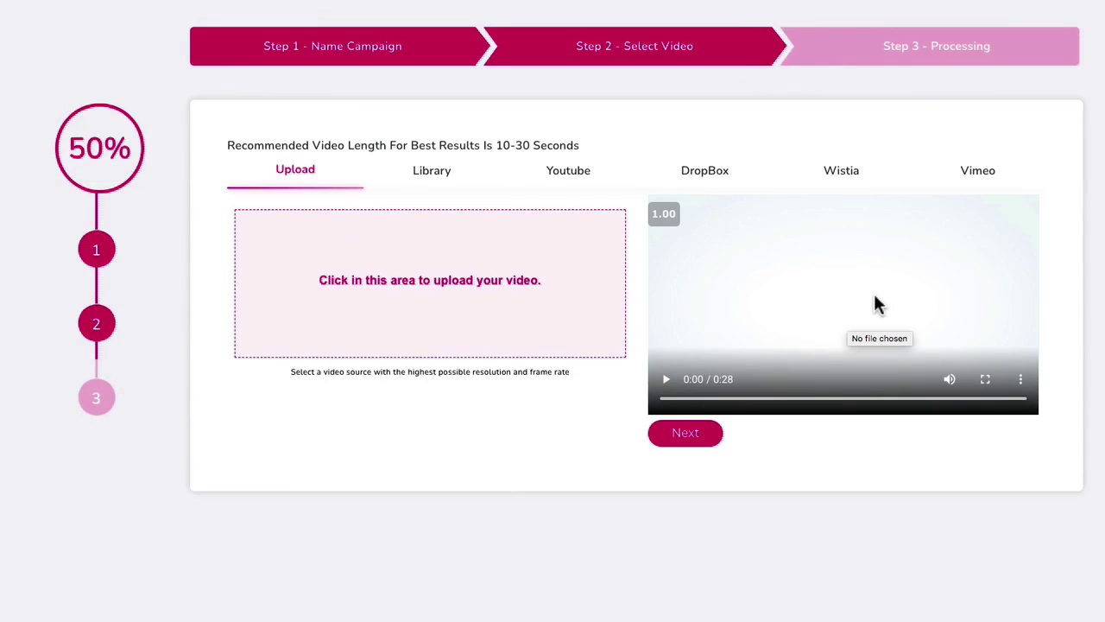
Preview the teaser up to 0:11, then submit it for rendering and transcoding
left_click(665, 381)
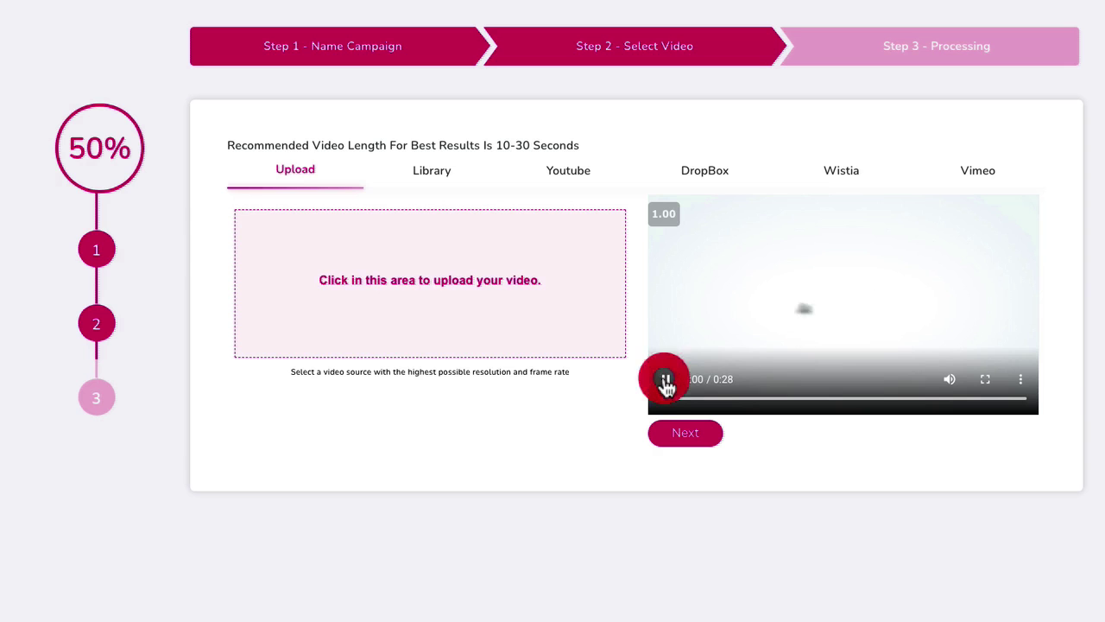
left_click(665, 381)
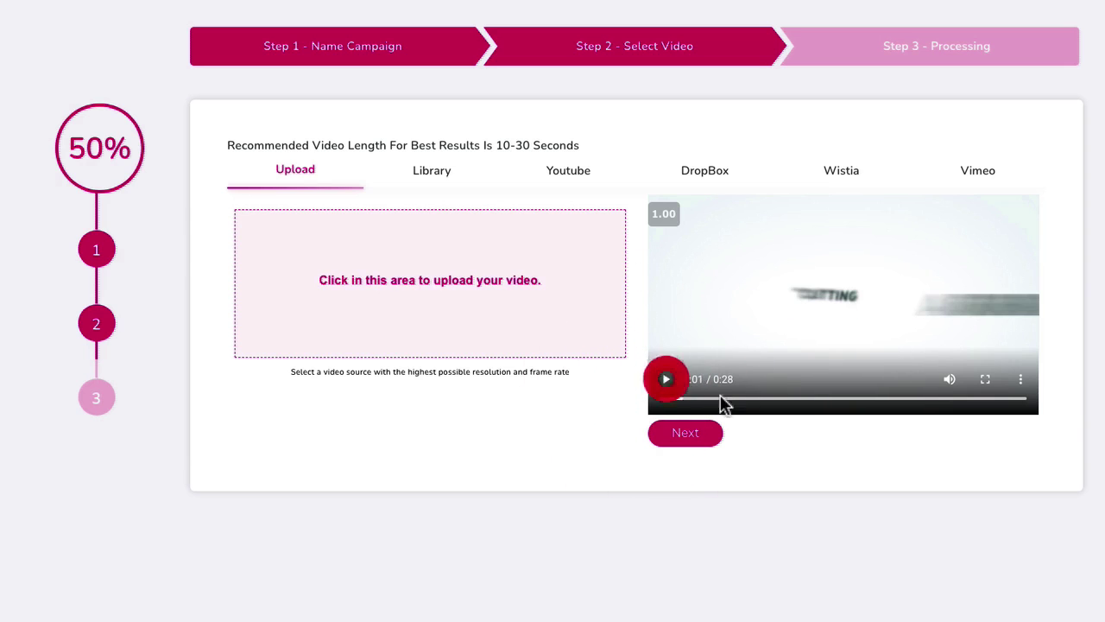
left_click(795, 401)
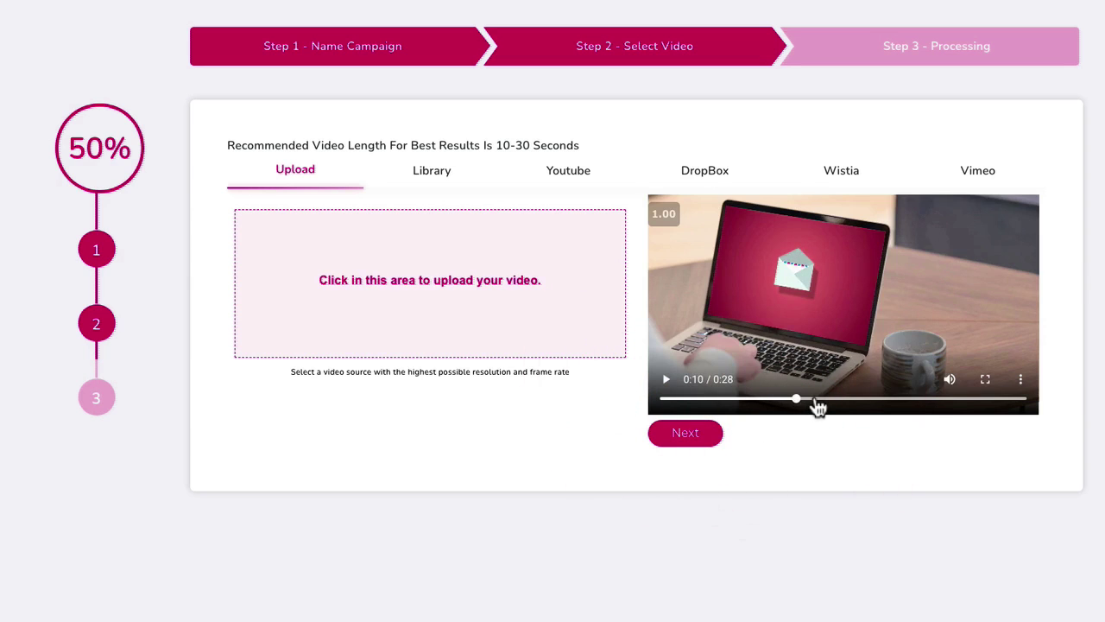
left_click(813, 401)
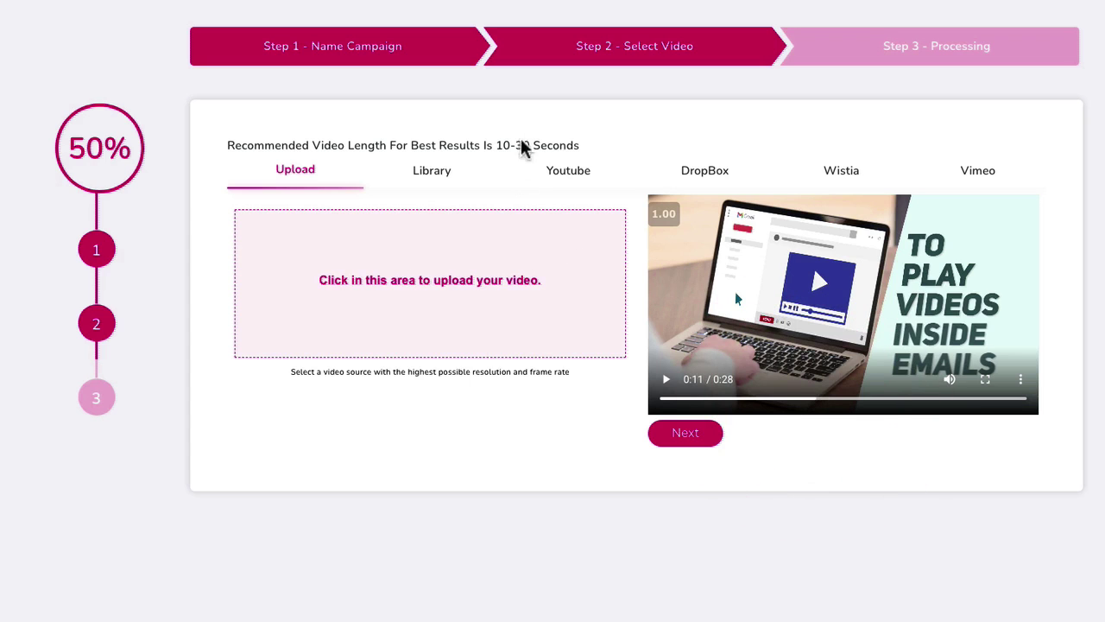
left_click(683, 442)
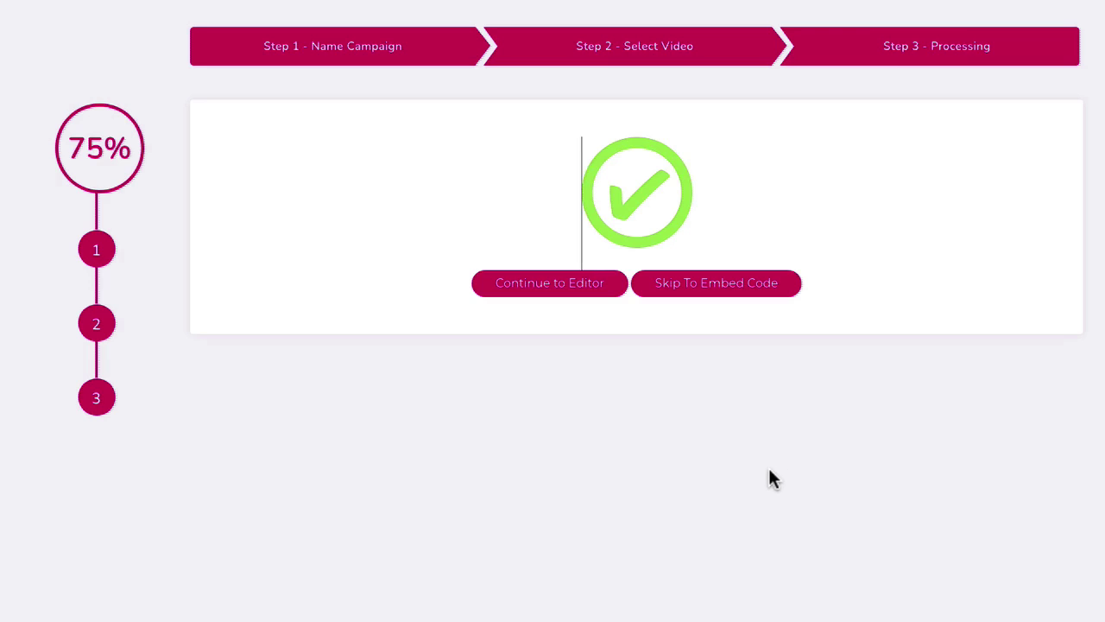
Load the processed teaser into the video editor and seek playback to 00:05
left_click(537, 288)
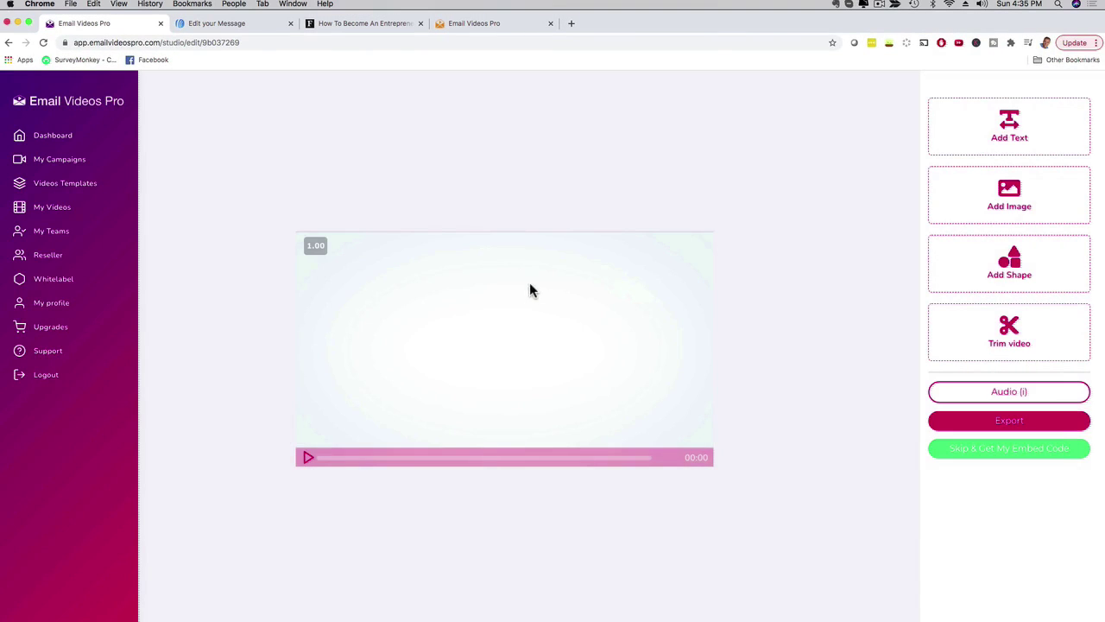
left_click(309, 458)
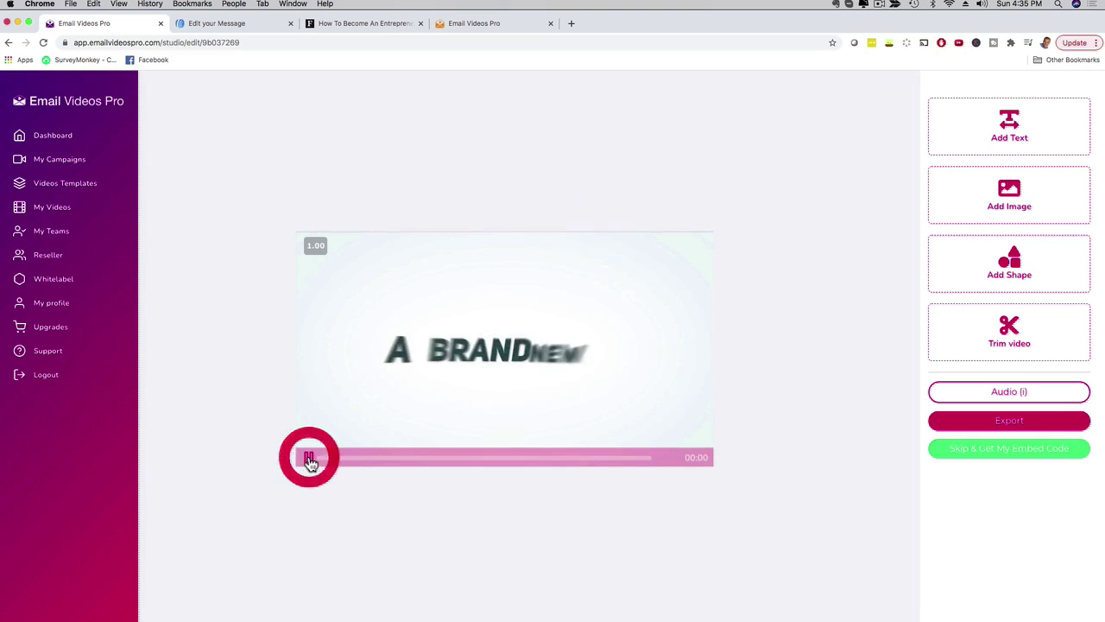
left_click(309, 458)
left_click(383, 458)
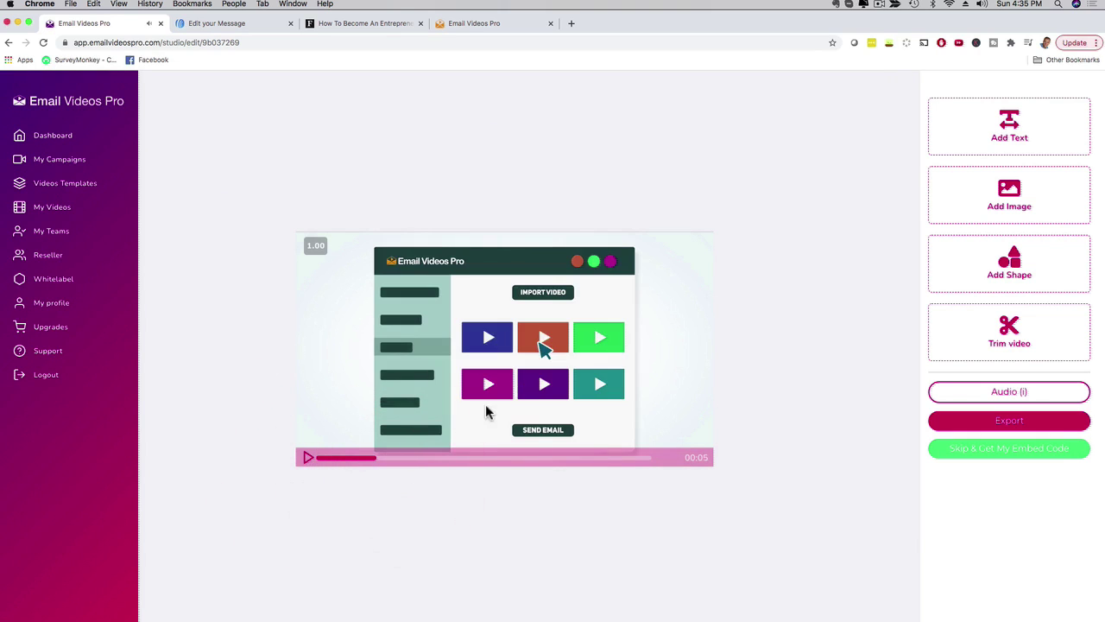